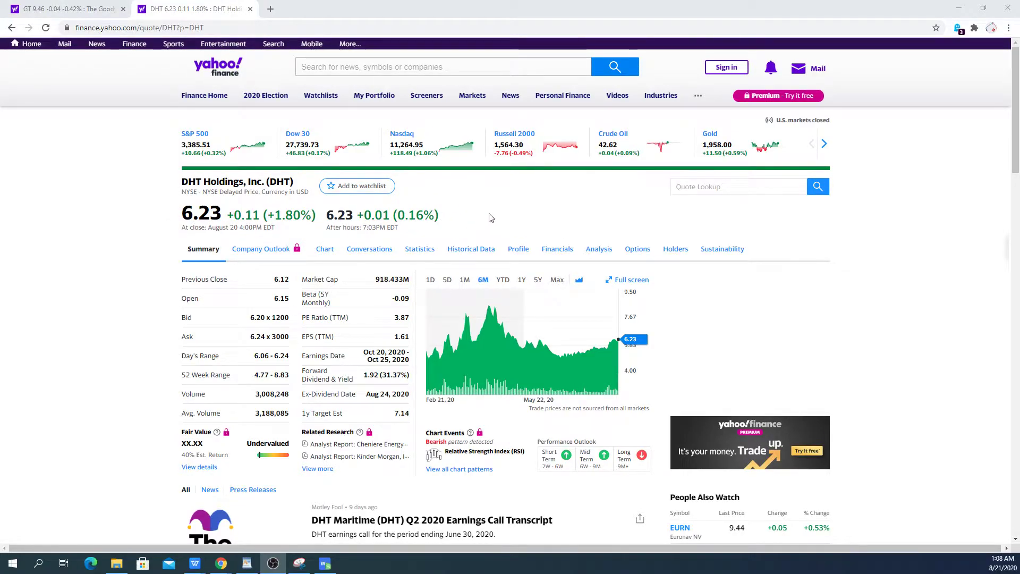
- Review the DHT Holdings quote summary and bring up the Goodyear Tire & Rubber (GT) quote summary for comparison
{"action": "left_click", "coordinate": [382, 375]}
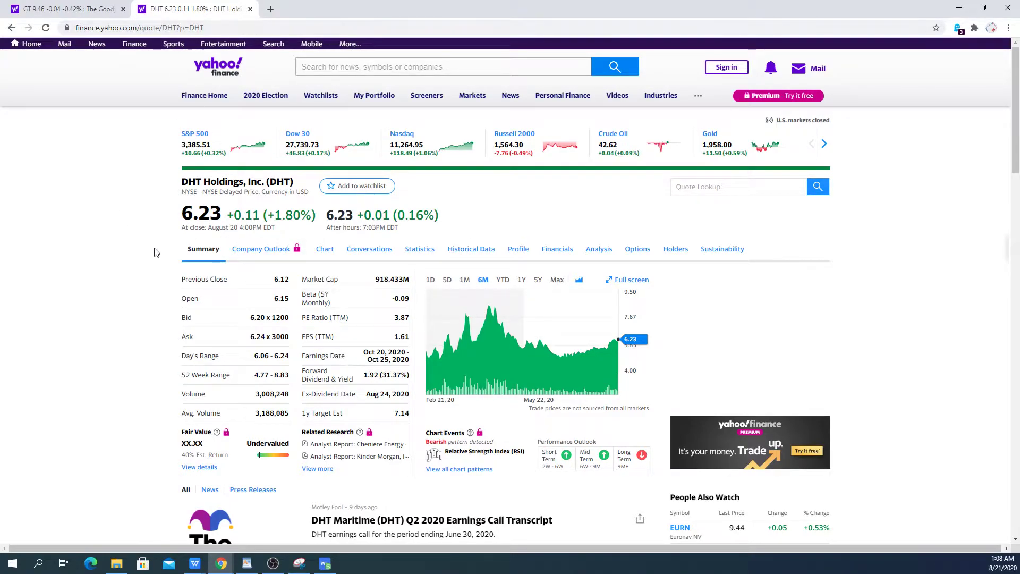
{"action": "left_click", "coordinate": [87, 10]}
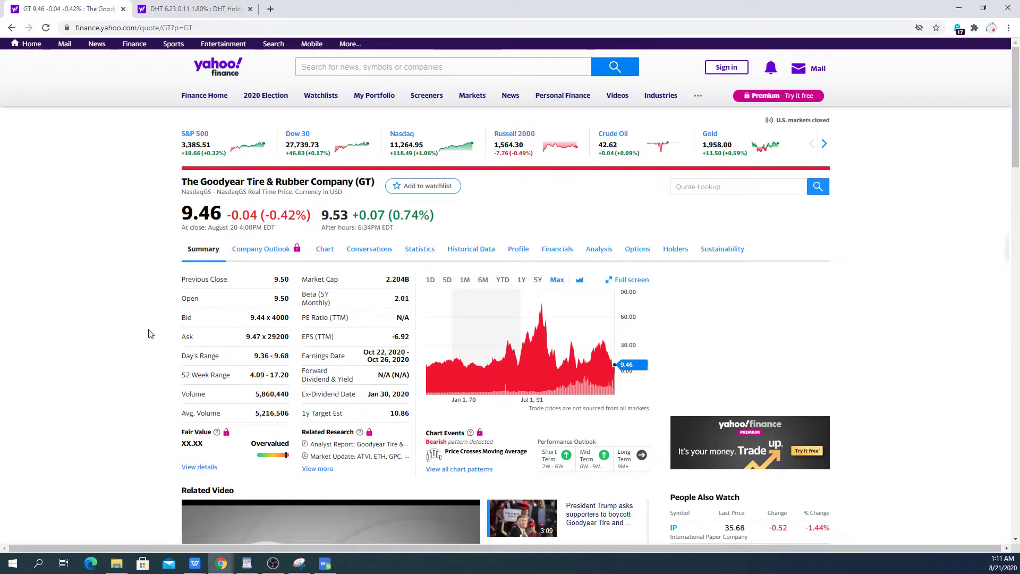
- Switch to the stock picks spreadsheet in WPS Office and examine the 21/08/2020 DHT sale and GT purchase with their portfolio positions
{"action": "key", "text": "alt+Tab"}
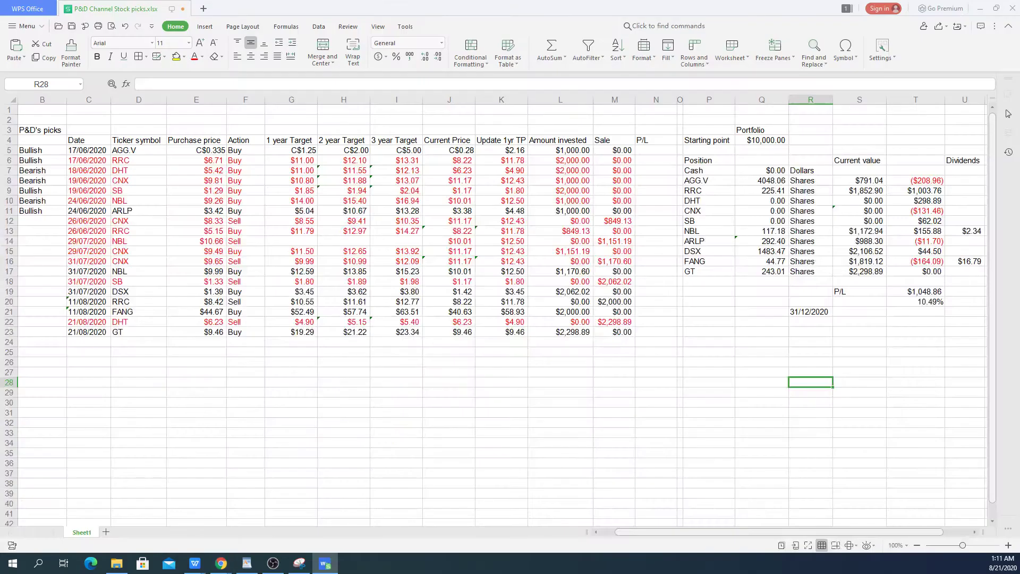
{"action": "left_click_drag", "start_coordinate": [78, 321], "coordinate": [630, 333]}
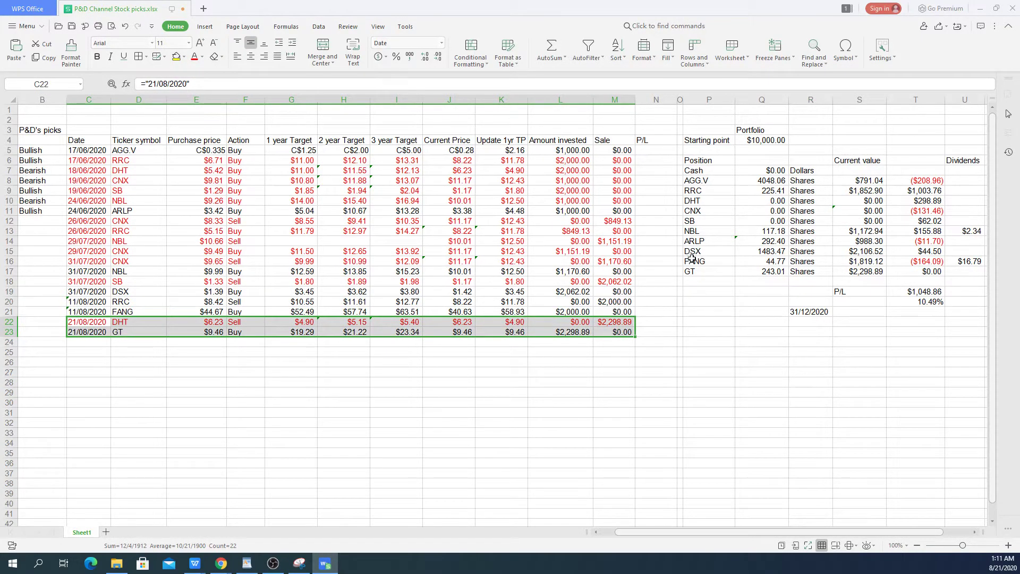
{"action": "left_click_drag", "start_coordinate": [691, 200], "coordinate": [914, 201]}
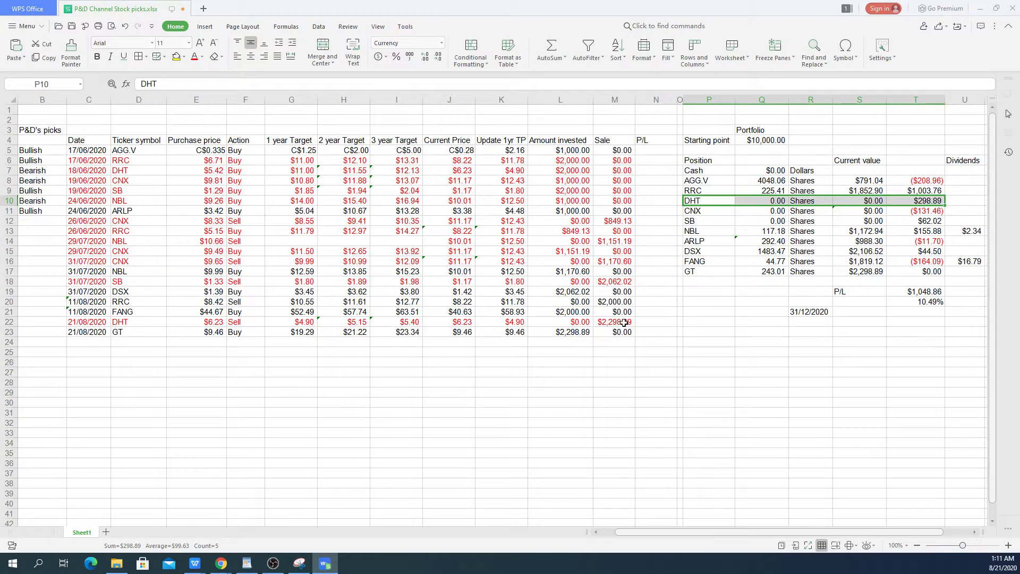
{"action": "left_click", "coordinate": [624, 323]}
{"action": "left_click", "coordinate": [581, 333]}
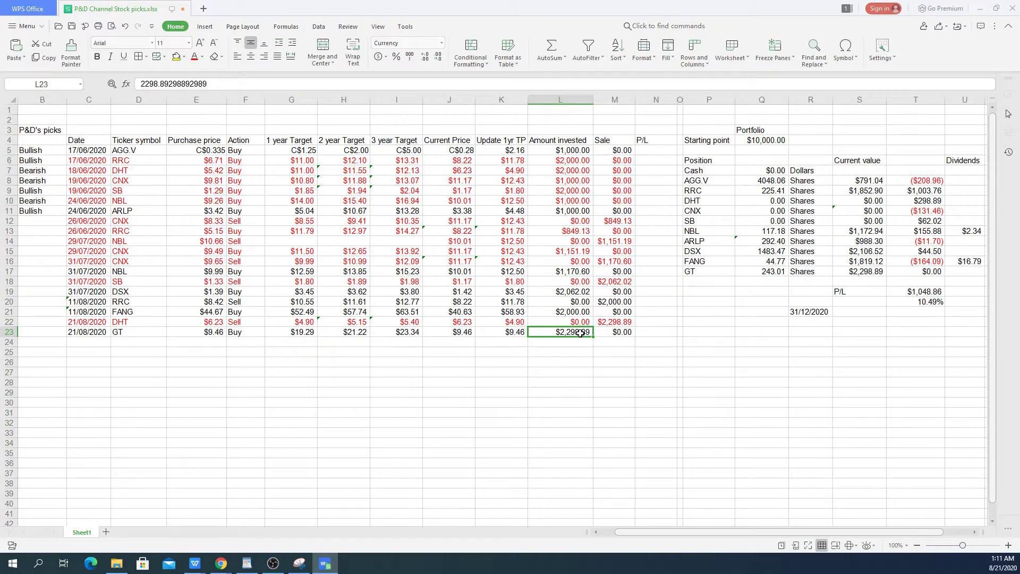
{"action": "left_click_drag", "start_coordinate": [693, 271], "coordinate": [941, 270]}
- Check FANG's dividend formula in the portfolio table, its purchase row, and its updated one-year target price
{"action": "left_click", "coordinate": [971, 263]}
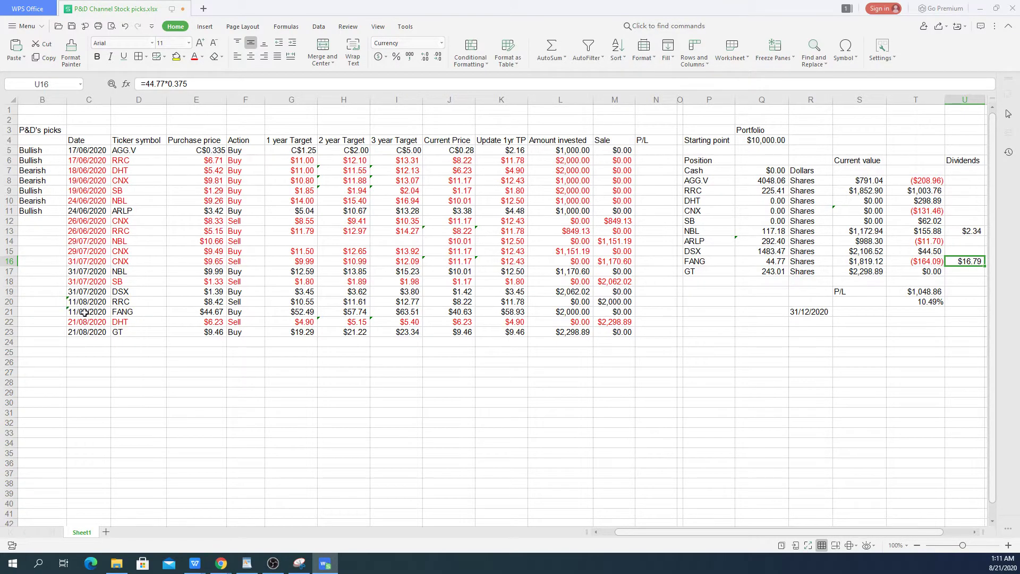
{"action": "left_click_drag", "start_coordinate": [85, 313], "coordinate": [617, 313]}
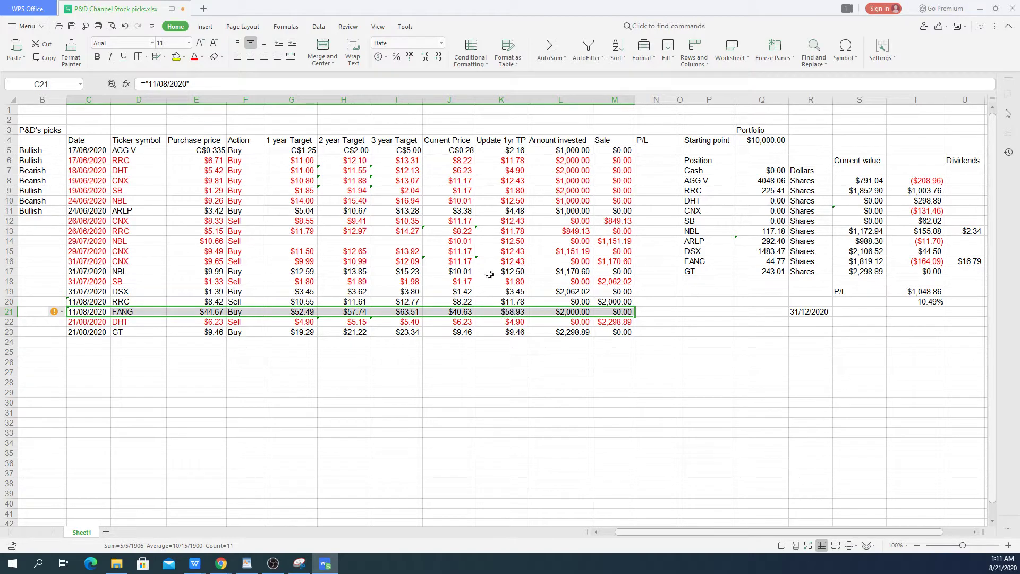
{"action": "left_click", "coordinate": [514, 314]}
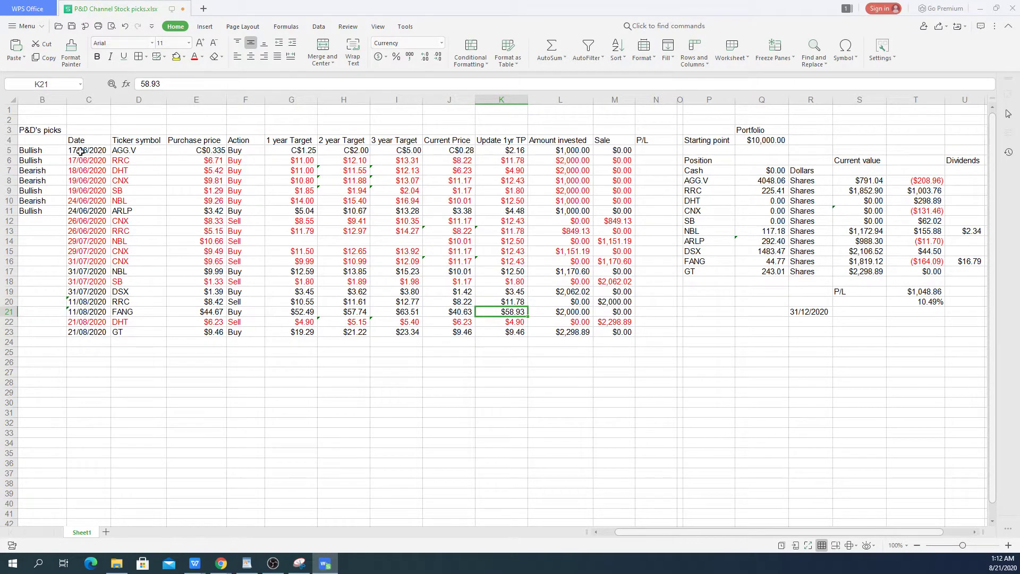
- Review the first RRC pick with its one-year target, the second RRC purchase price, and CNX's current price
{"action": "left_click_drag", "start_coordinate": [77, 159], "coordinate": [623, 158]}
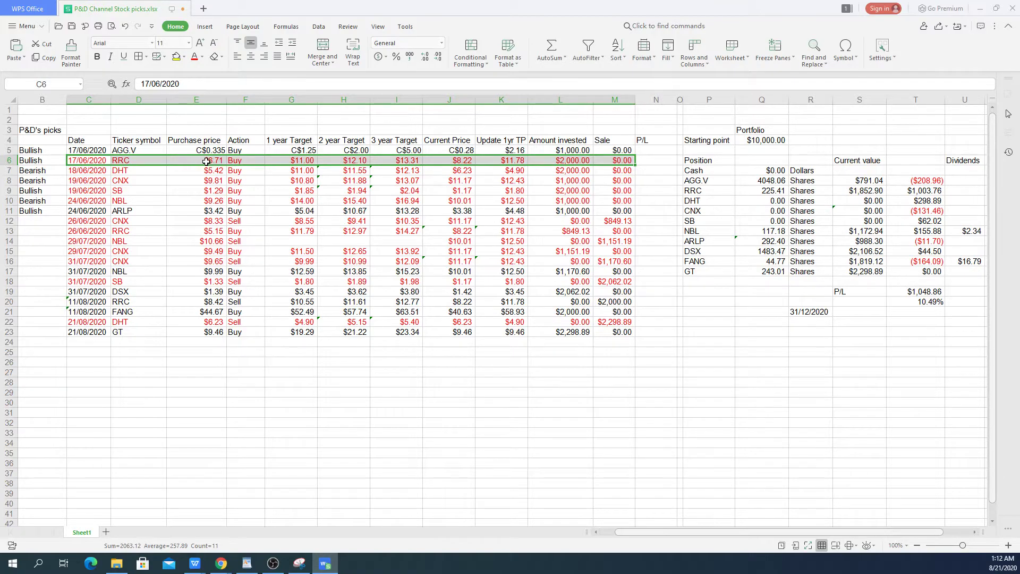
{"action": "left_click", "coordinate": [298, 161]}
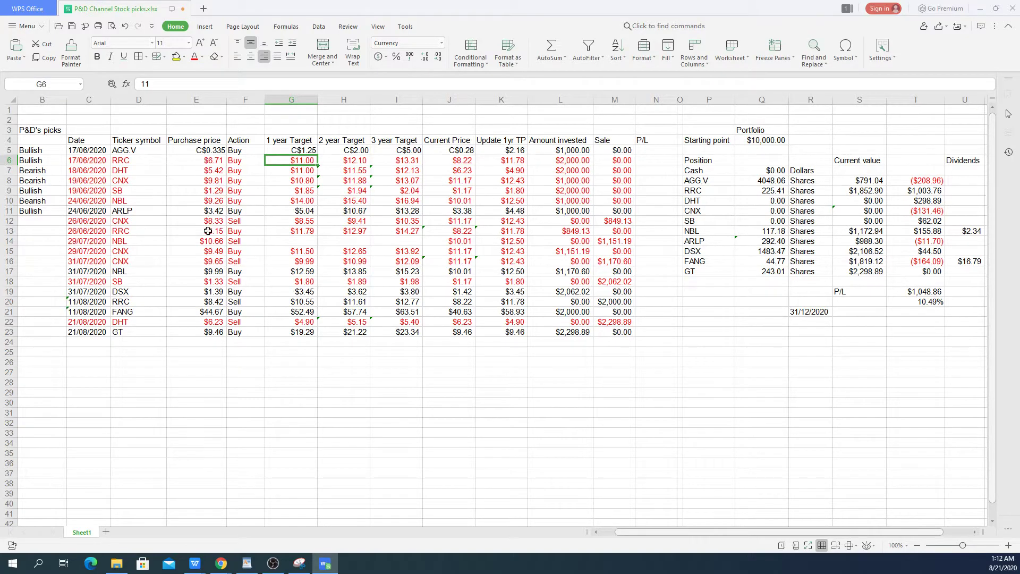
{"action": "left_click", "coordinate": [208, 231]}
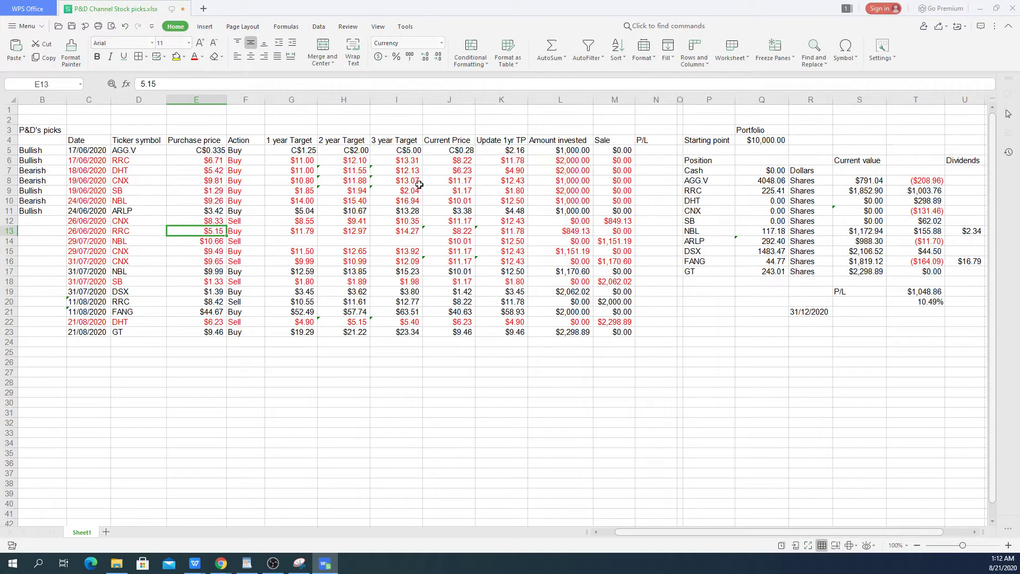
{"action": "left_click", "coordinate": [296, 160]}
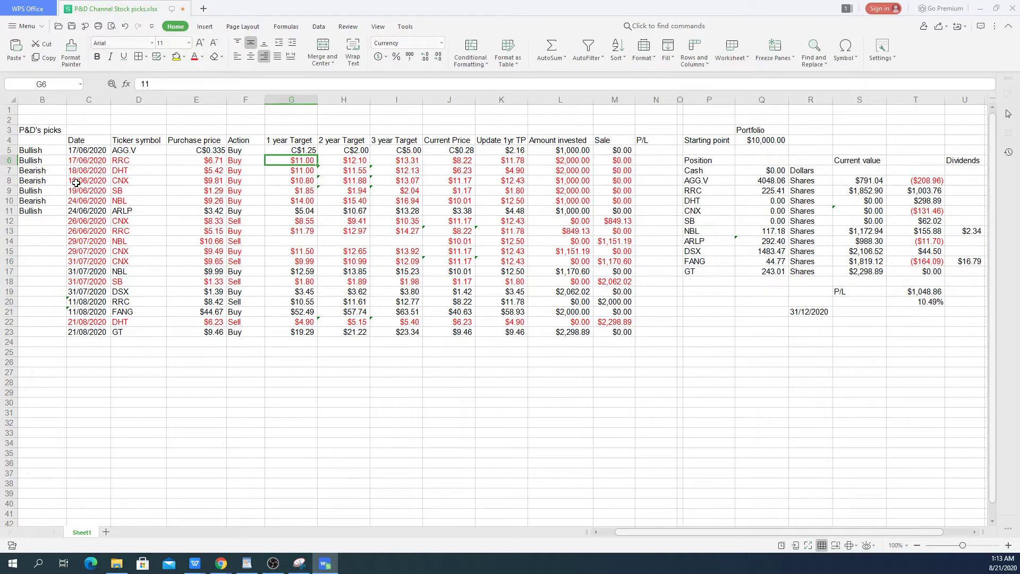
{"action": "left_click", "coordinate": [459, 180]}
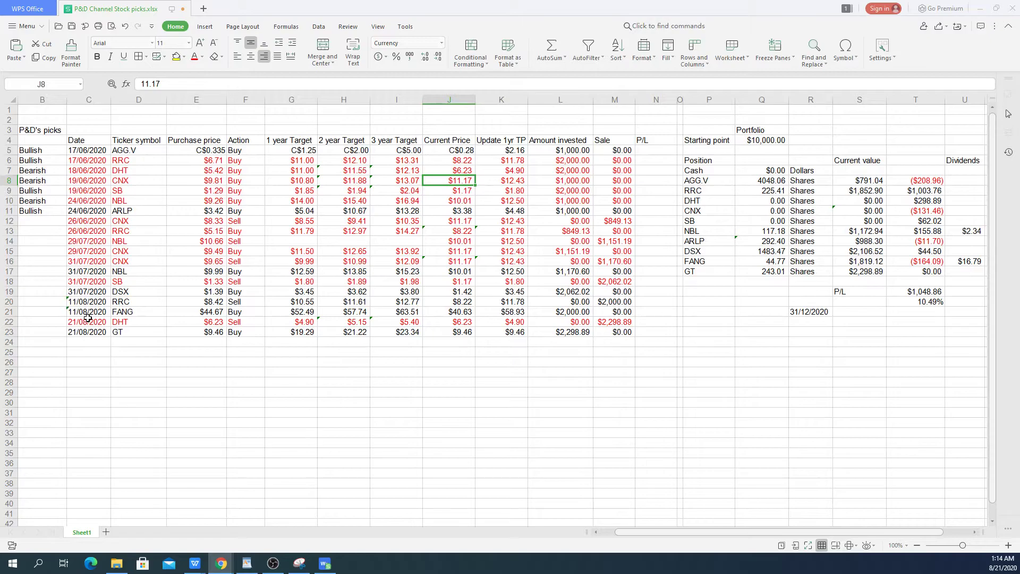
- Examine the portfolio's total P/L and percentage return together with the year-end date row beneath them
{"action": "left_click", "coordinate": [912, 303]}
{"action": "left_click_drag", "start_coordinate": [912, 303], "coordinate": [917, 290]}
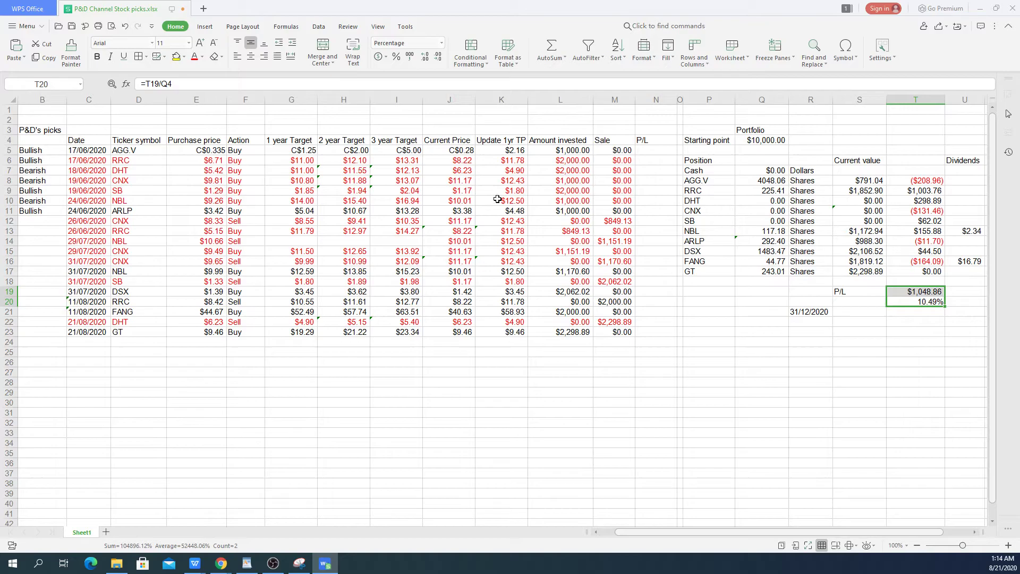
{"action": "left_click", "coordinate": [915, 302]}
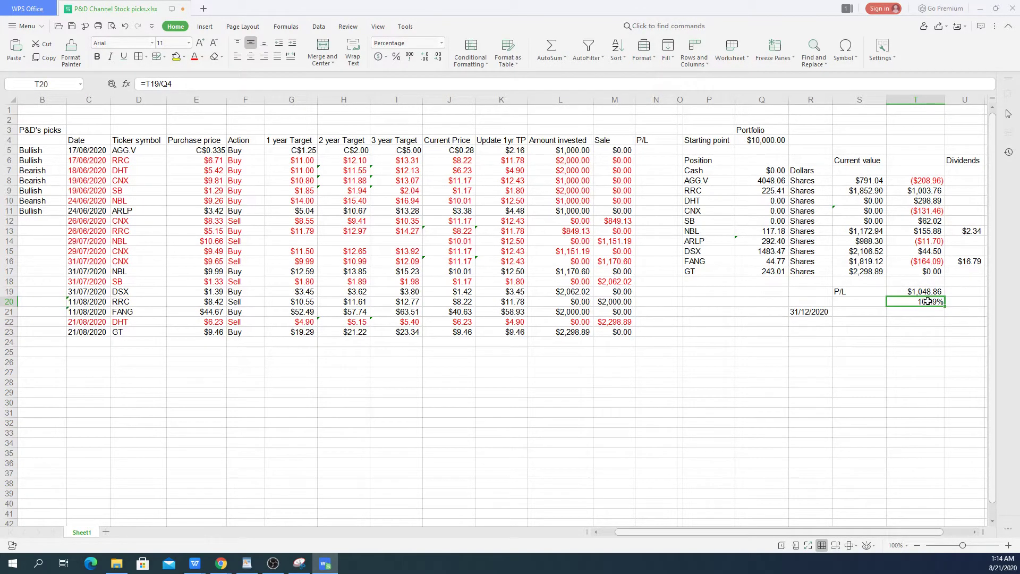
{"action": "left_click_drag", "start_coordinate": [814, 312], "coordinate": [912, 314]}
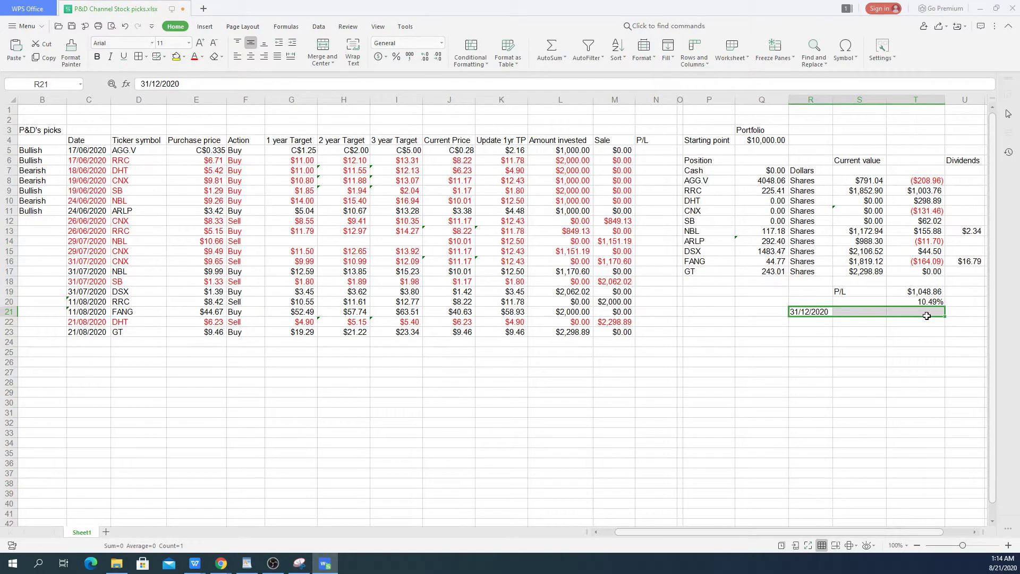
{"action": "left_click", "coordinate": [927, 316]}
{"action": "left_click", "coordinate": [925, 301]}
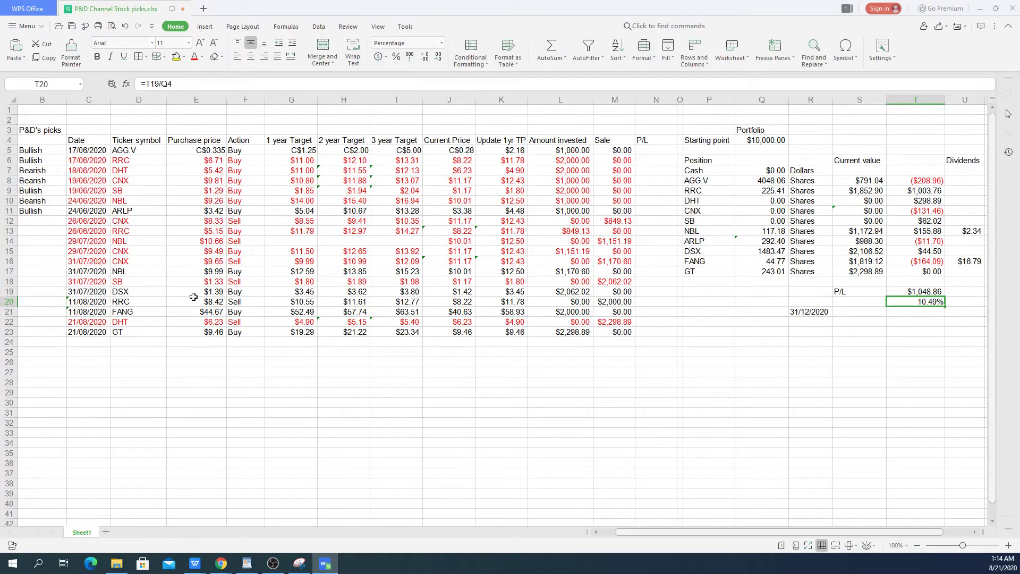
- Compare the FANG purchase row and its updated one-year target with the RRC purchase price and the two RRC buy dates
{"action": "left_click_drag", "start_coordinate": [79, 313], "coordinate": [619, 316]}
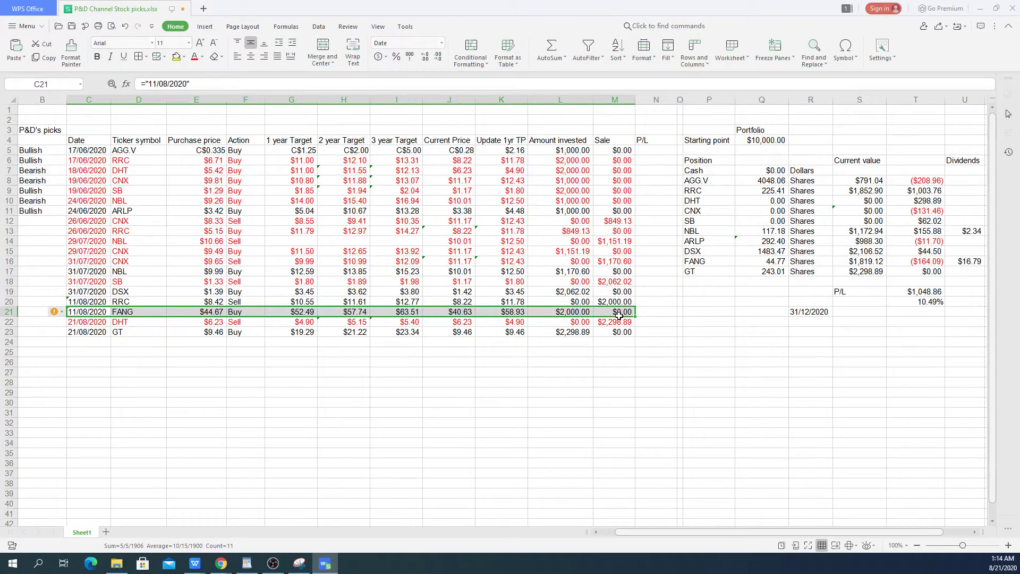
{"action": "left_click", "coordinate": [207, 161]}
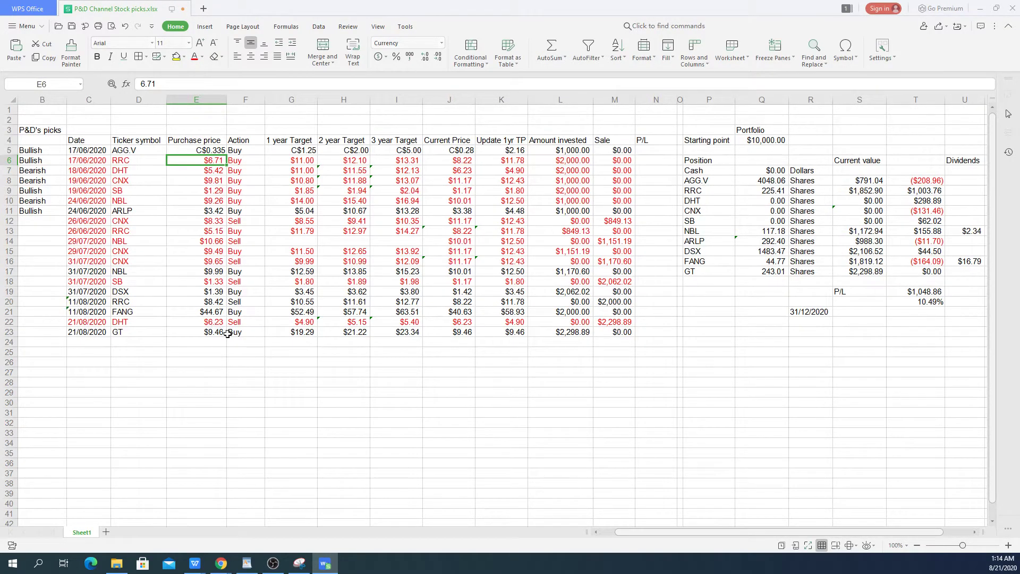
{"action": "left_click", "coordinate": [89, 163]}
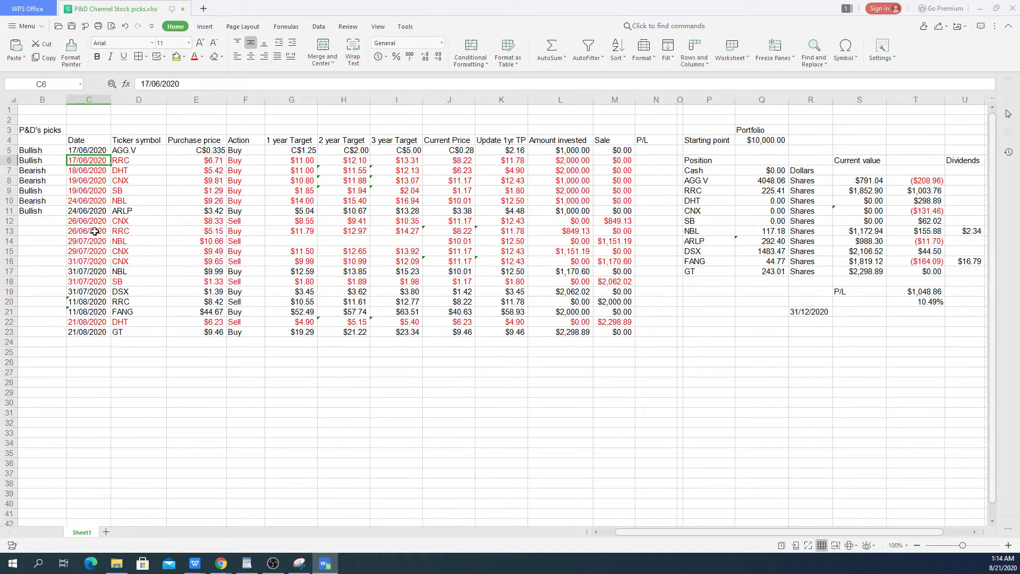
{"action": "left_click", "coordinate": [95, 231]}
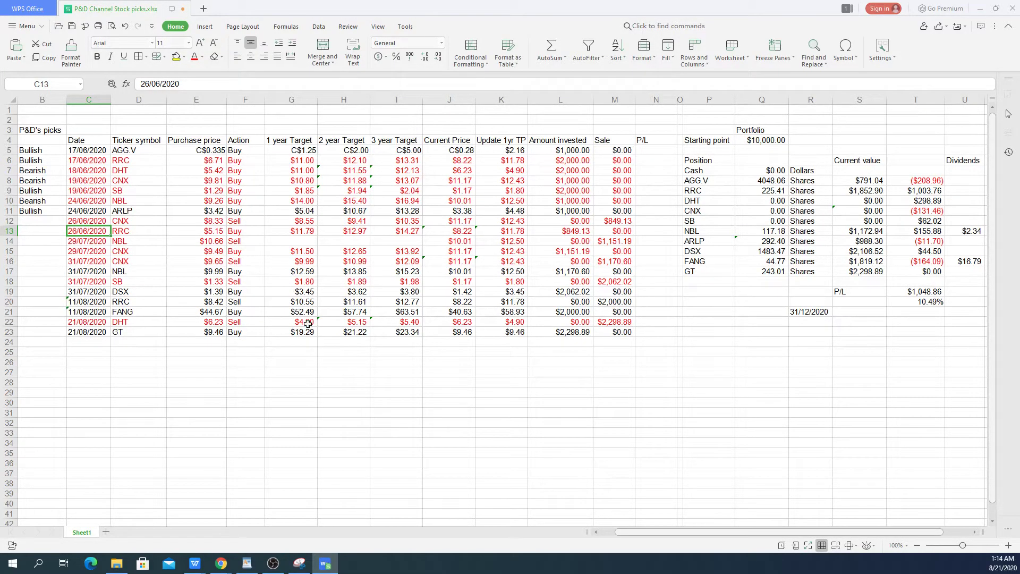
{"action": "left_click", "coordinate": [509, 312]}
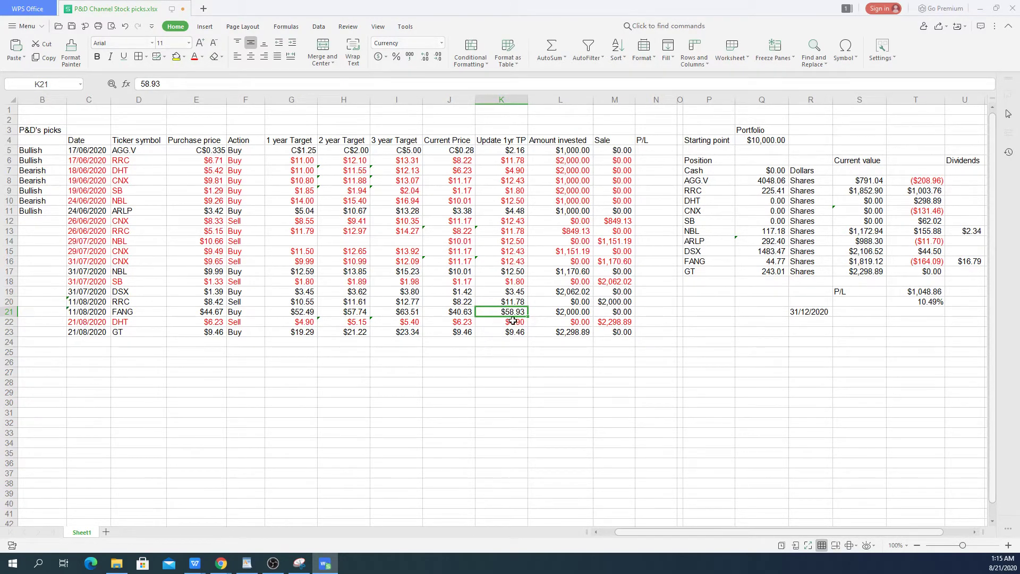
- Highlight the whole tracker range B1:U34, covering the picks and portfolio tables, and then clear the selection
{"action": "left_click", "coordinate": [724, 403]}
{"action": "left_click", "coordinate": [803, 392]}
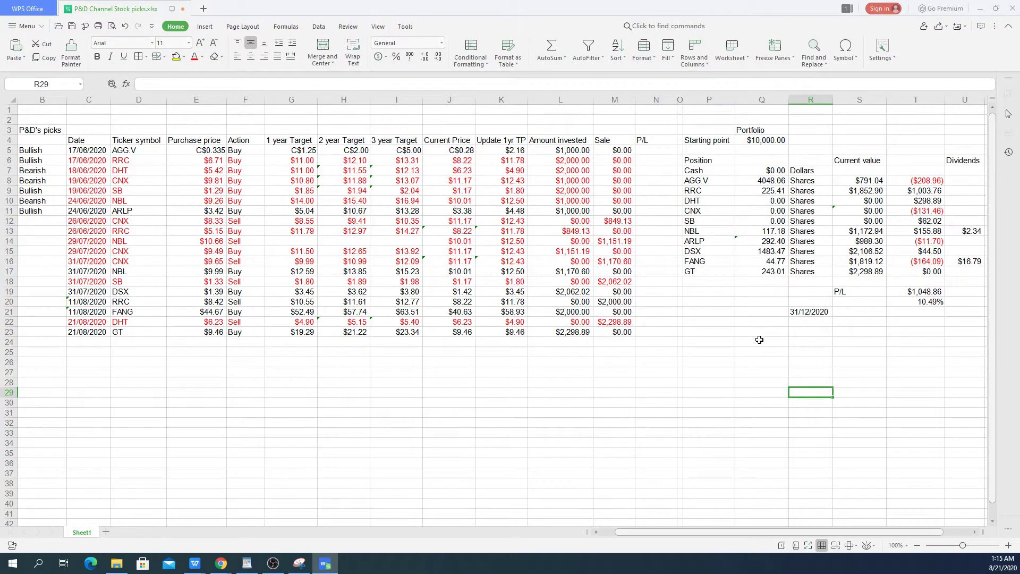
{"action": "mouse_move", "coordinate": [960, 110]}
{"action": "left_mouse_down"}
{"action": "mouse_move", "coordinate": [792, 122]}
{"action": "mouse_move", "coordinate": [166, 298]}
{"action": "mouse_move", "coordinate": [91, 445]}
{"action": "mouse_move", "coordinate": [57, 445]}
{"action": "left_mouse_up"}
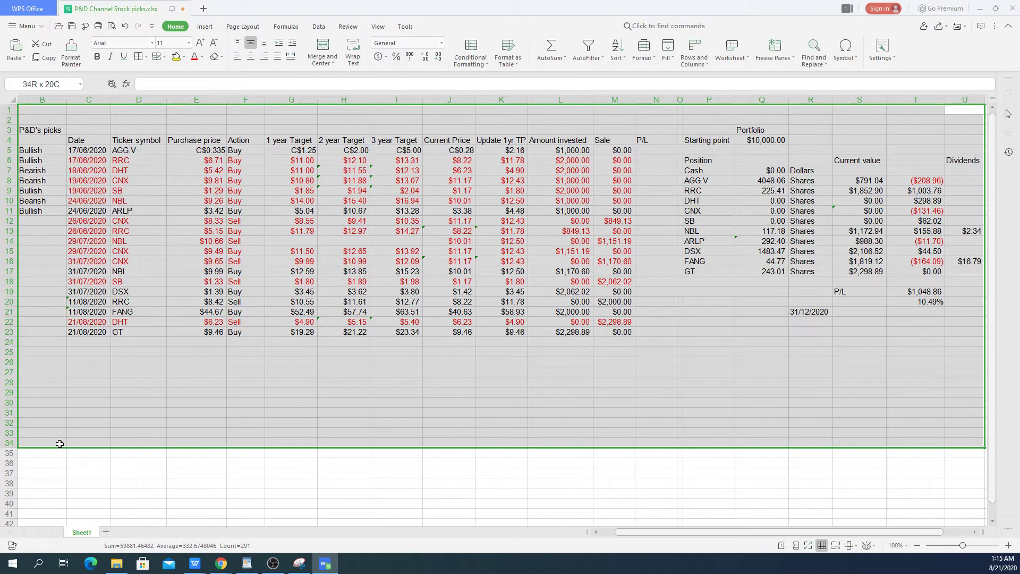
{"action": "left_click", "coordinate": [130, 383]}
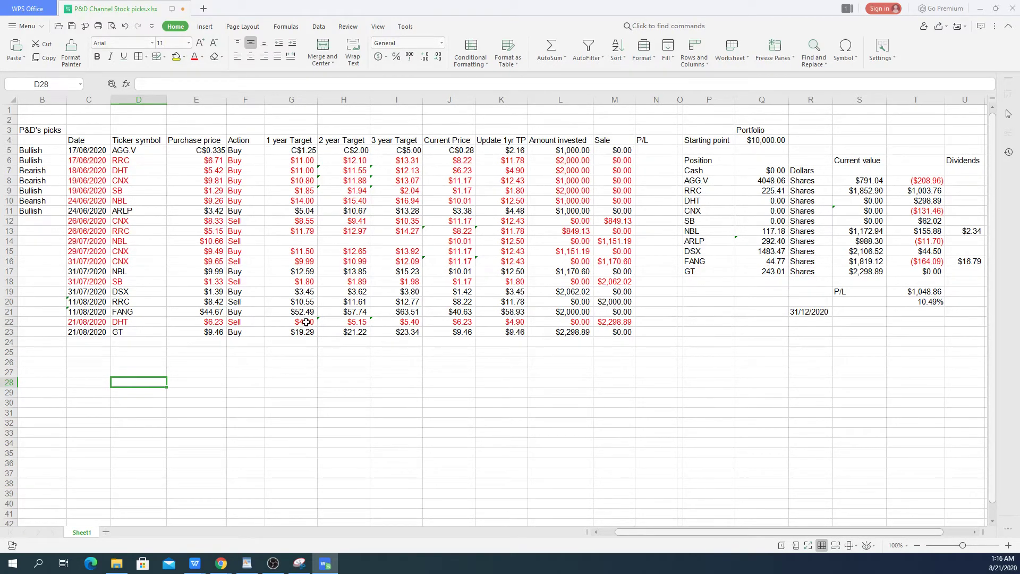
- Highlight the 21/08/2020 DHT sell and GT buy rows in turn, from the date through the one-year target
{"action": "left_click_drag", "start_coordinate": [85, 322], "coordinate": [307, 322]}
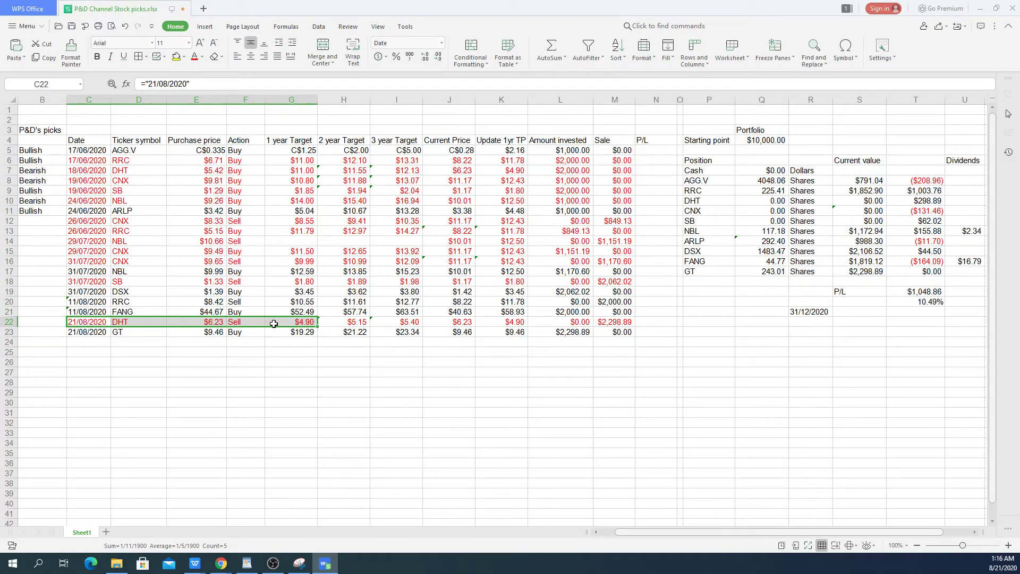
{"action": "mouse_move", "coordinate": [301, 323]}
{"action": "left_mouse_down"}
{"action": "mouse_move", "coordinate": [98, 323]}
{"action": "mouse_move", "coordinate": [290, 333]}
{"action": "left_mouse_up"}
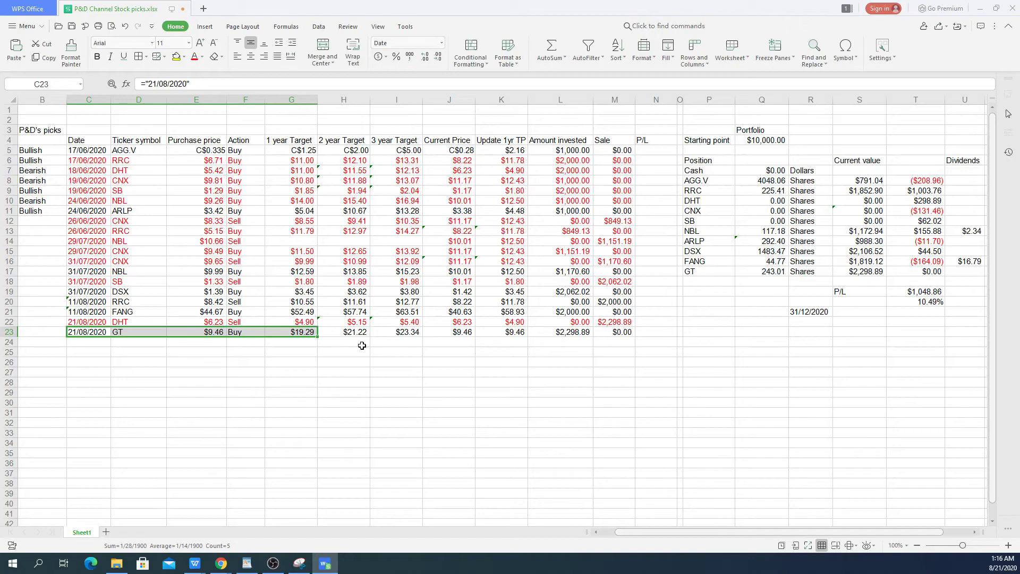
{"action": "left_click", "coordinate": [291, 343]}
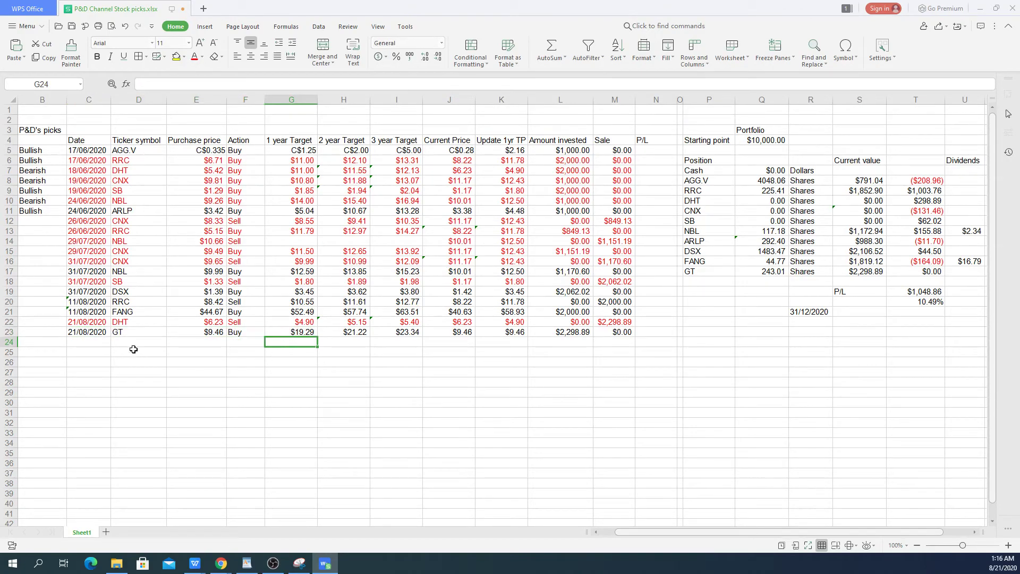